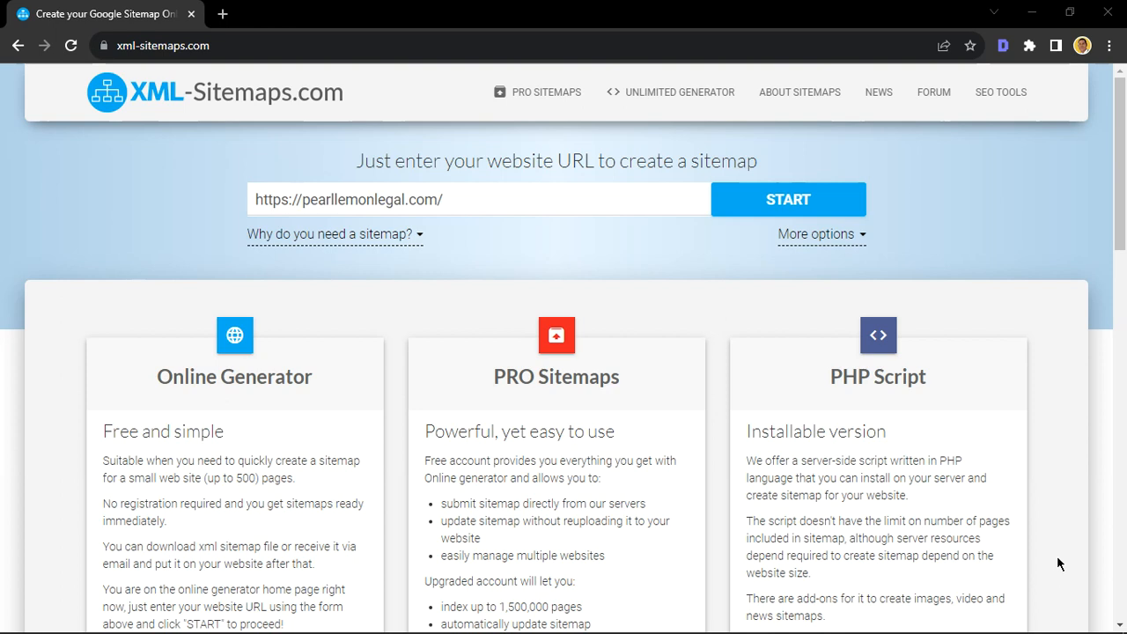
- Review the page address and read the explanation of why a sitemap is needed
left_click(123, 45)
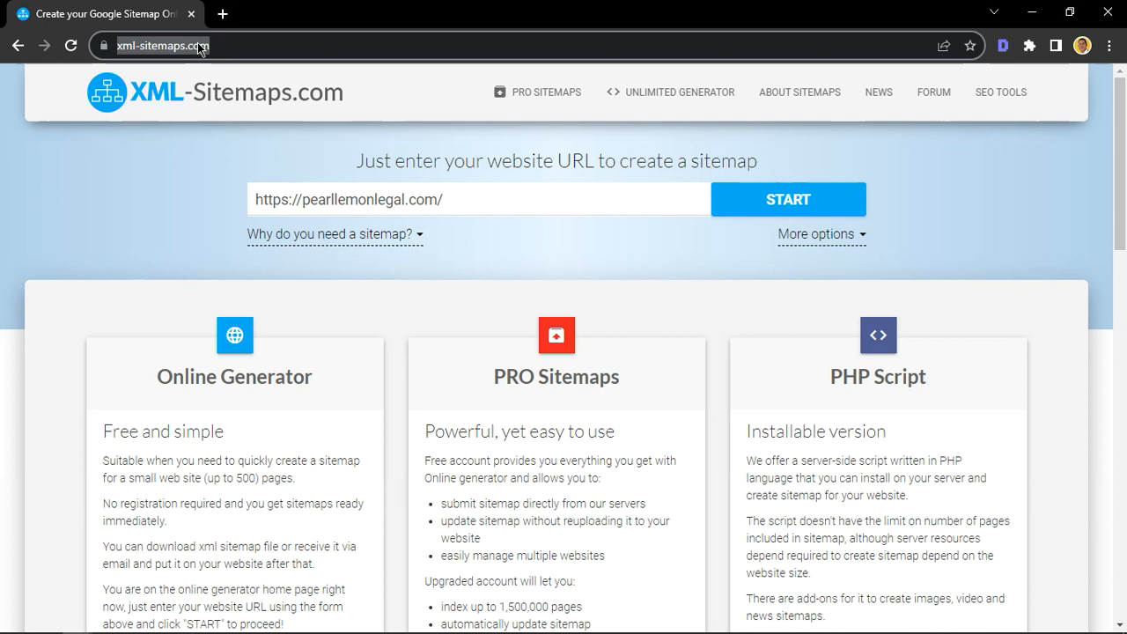
left_click(169, 196)
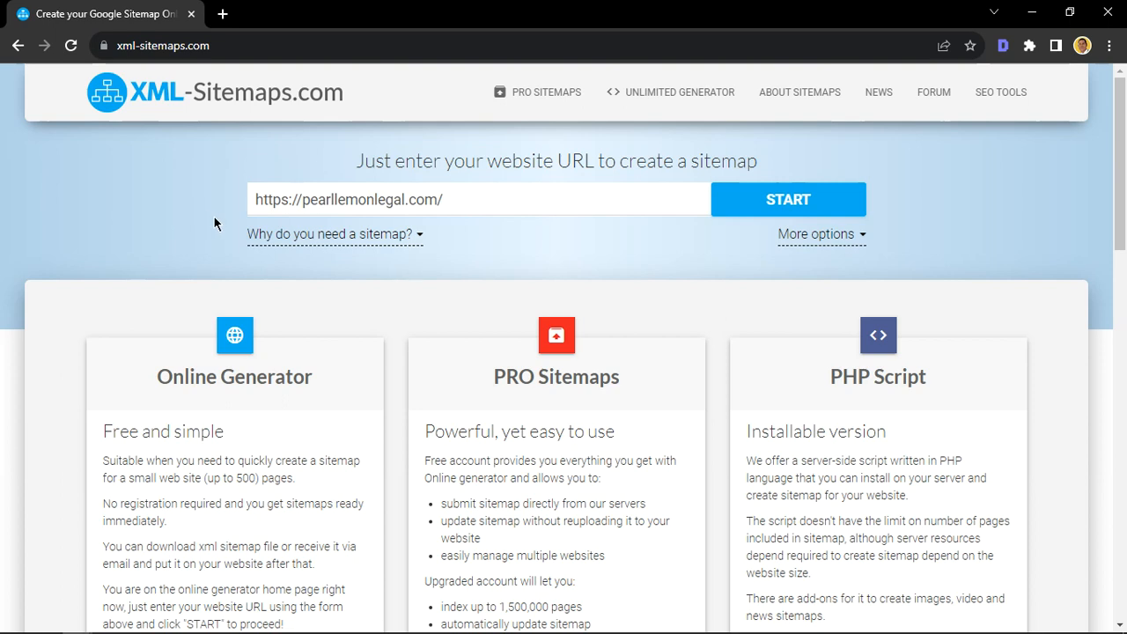
left_click(259, 240)
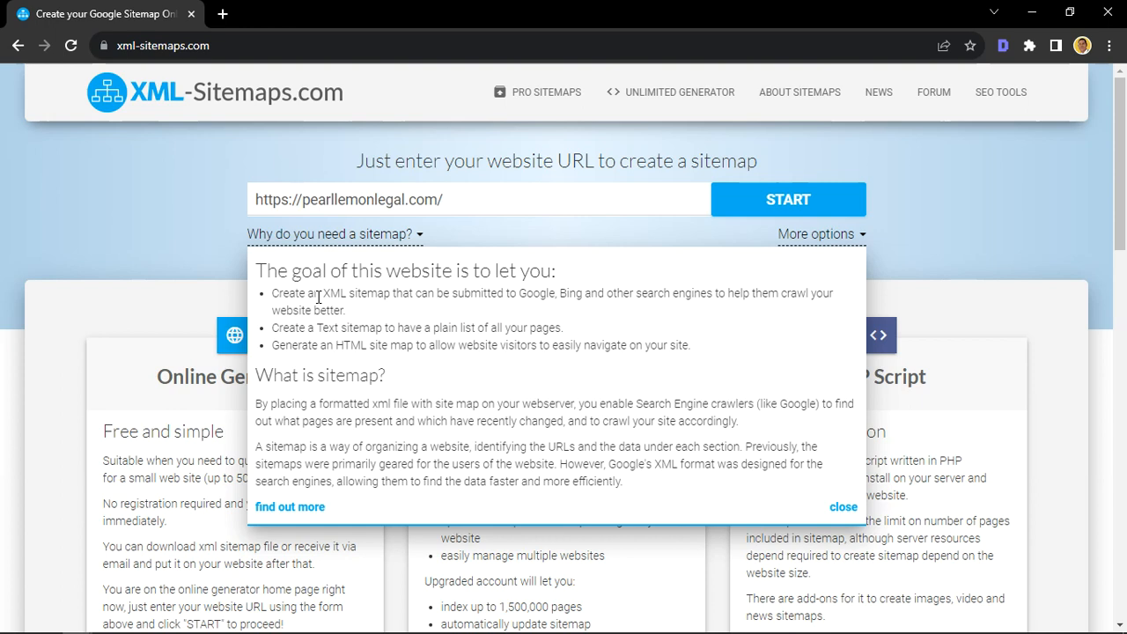
left_click(185, 209)
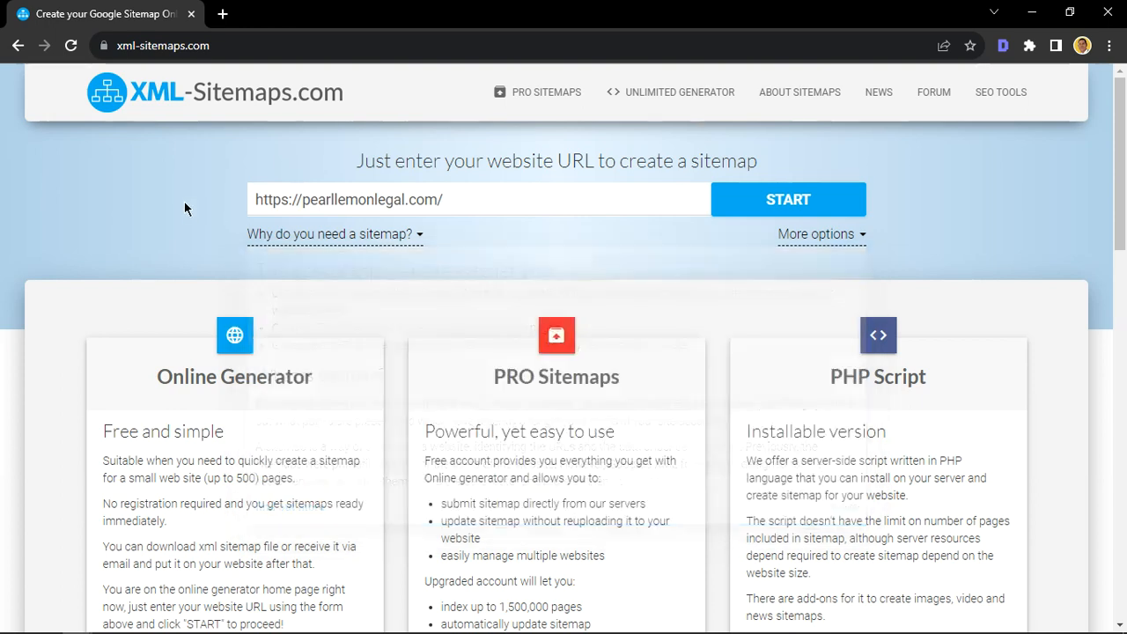
- Start the sitemap crawl for pearllemonlegal.com and let it finish with 118 pages added
left_click(414, 199)
left_click_drag(445, 199, 229, 199)
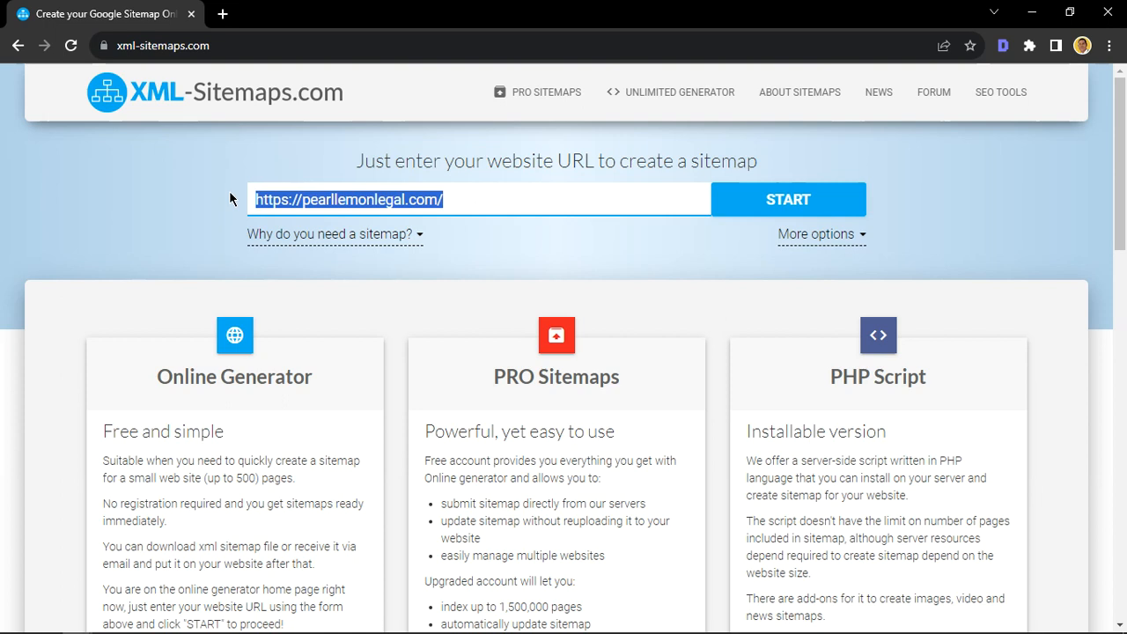
left_click(753, 205)
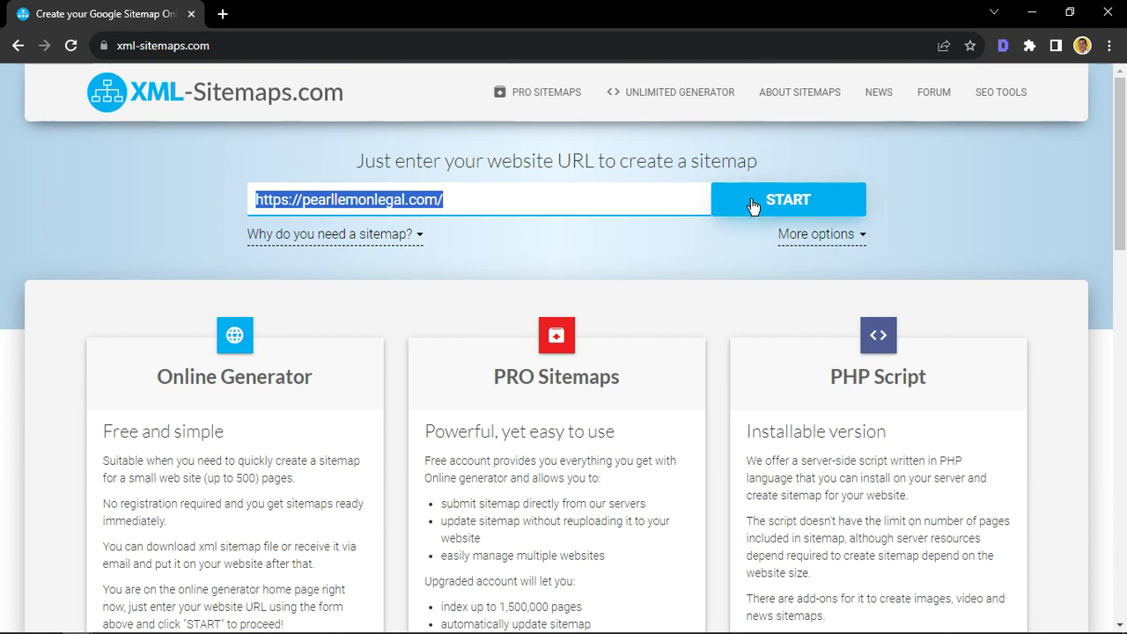
left_click(339, 201)
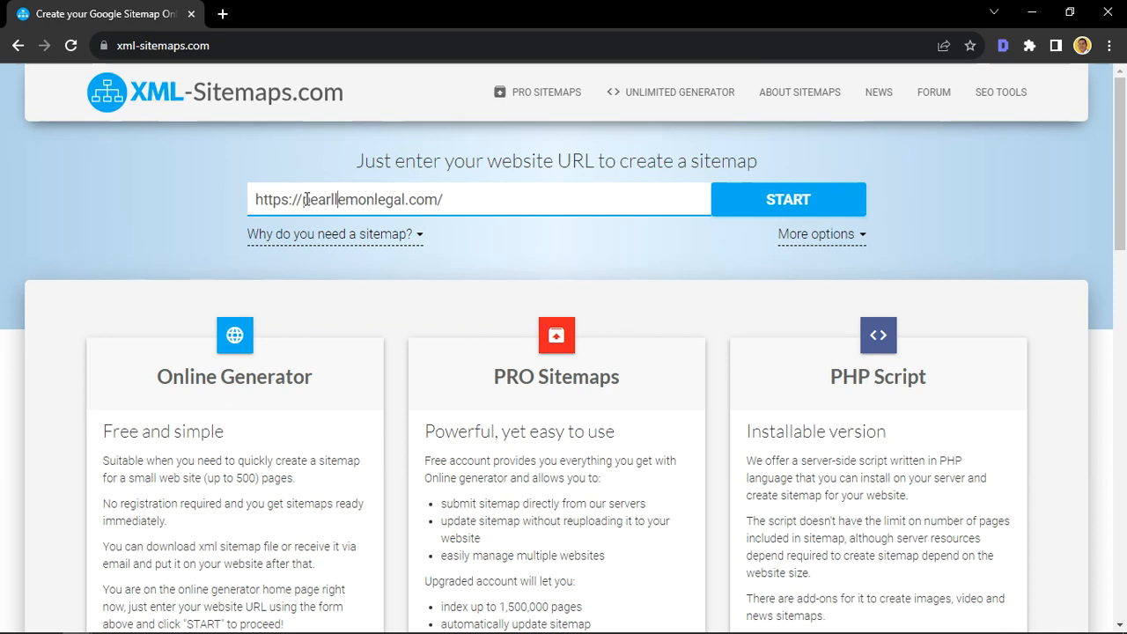
left_click(744, 206)
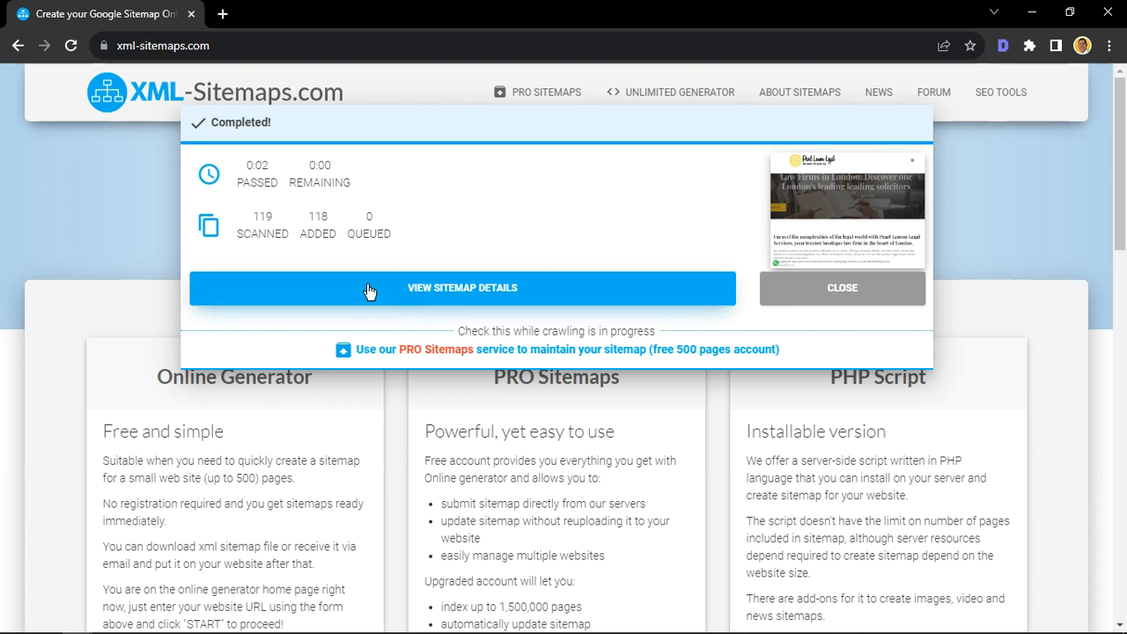
- View the finished sitemap's details, inspect the full XML sitemap in a second tab, and return
left_click(430, 302)
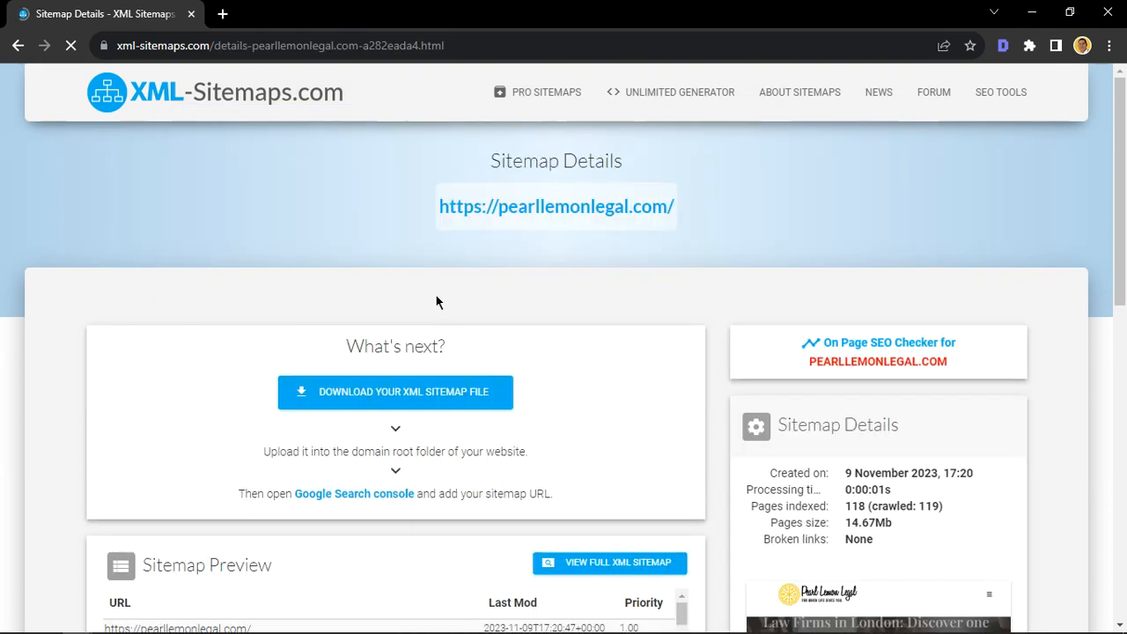
scroll(468, 312, "down", 2)
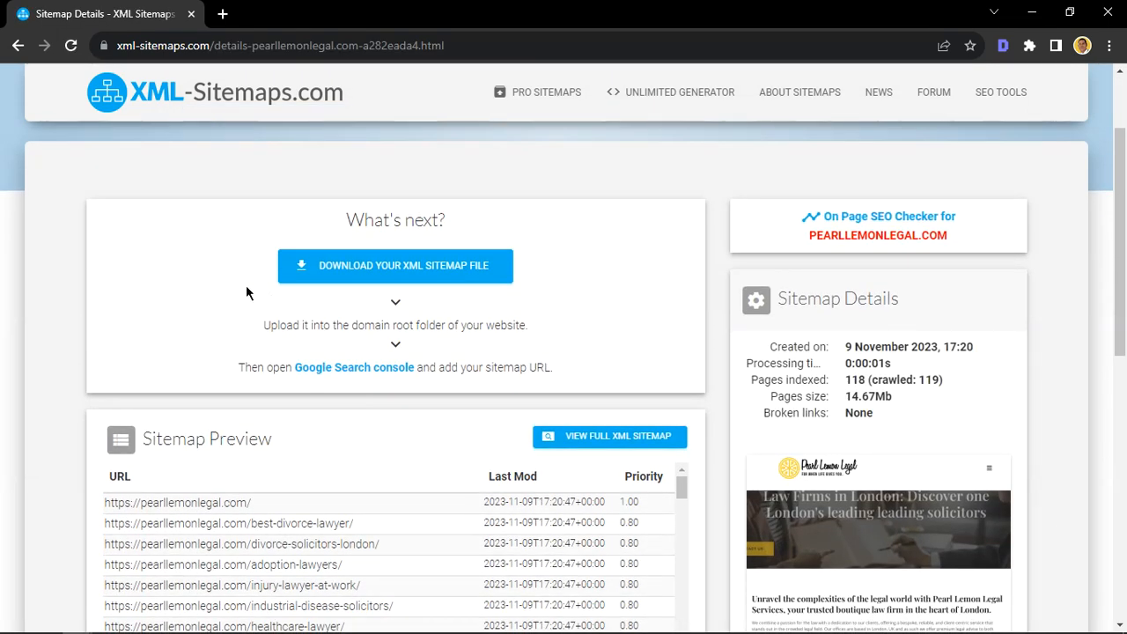
scroll(521, 346, "down", 3)
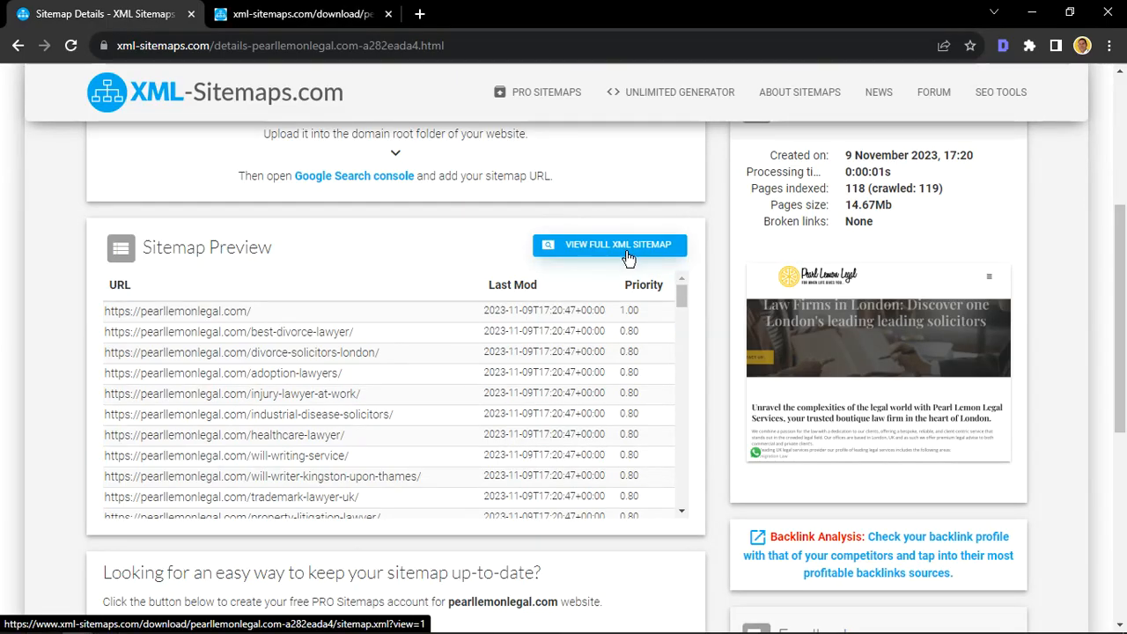
left_click(301, 13)
scroll(449, 392, "down", 3)
scroll(449, 392, "down", 8)
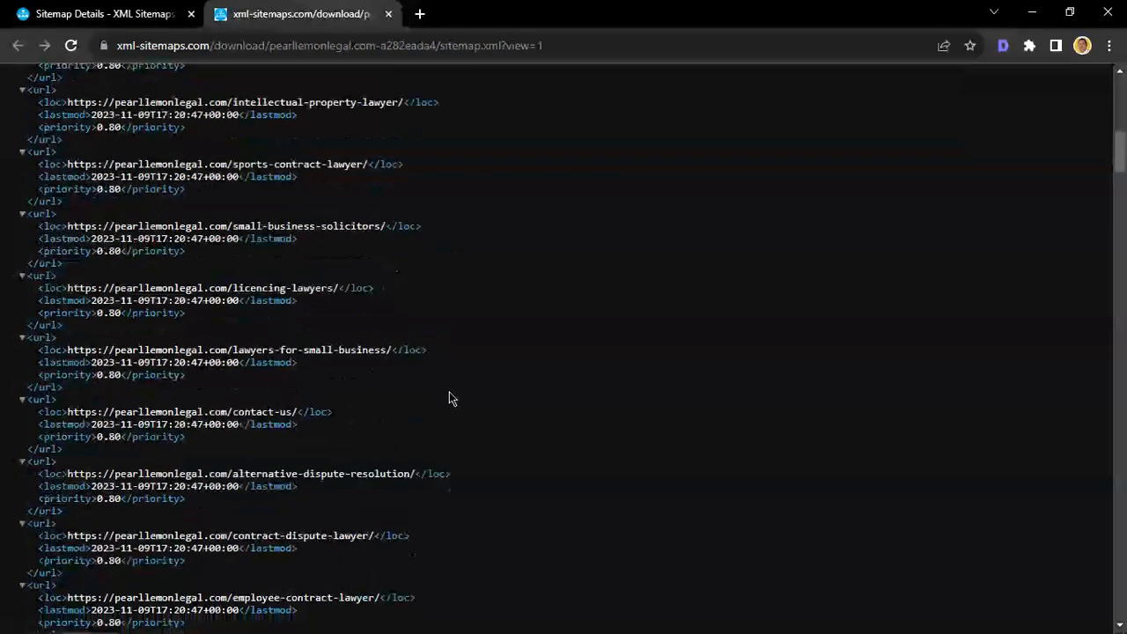
scroll(468, 465, "down", 8)
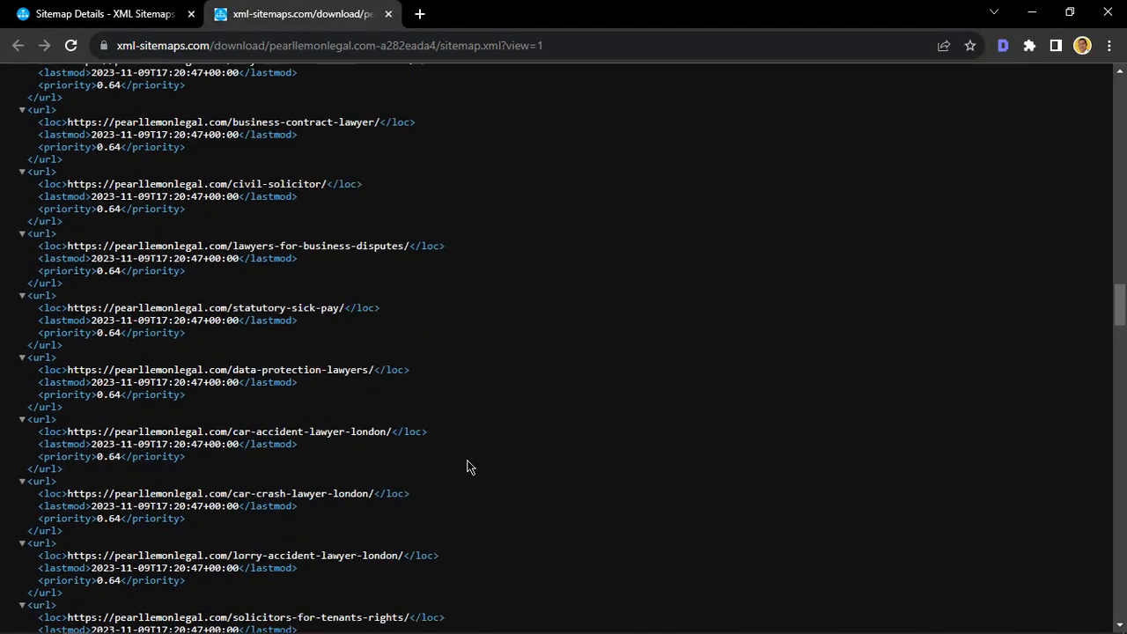
scroll(468, 465, "down", 8)
scroll(469, 465, "down", 8)
scroll(469, 465, "down", 5)
scroll(468, 465, "down", 3)
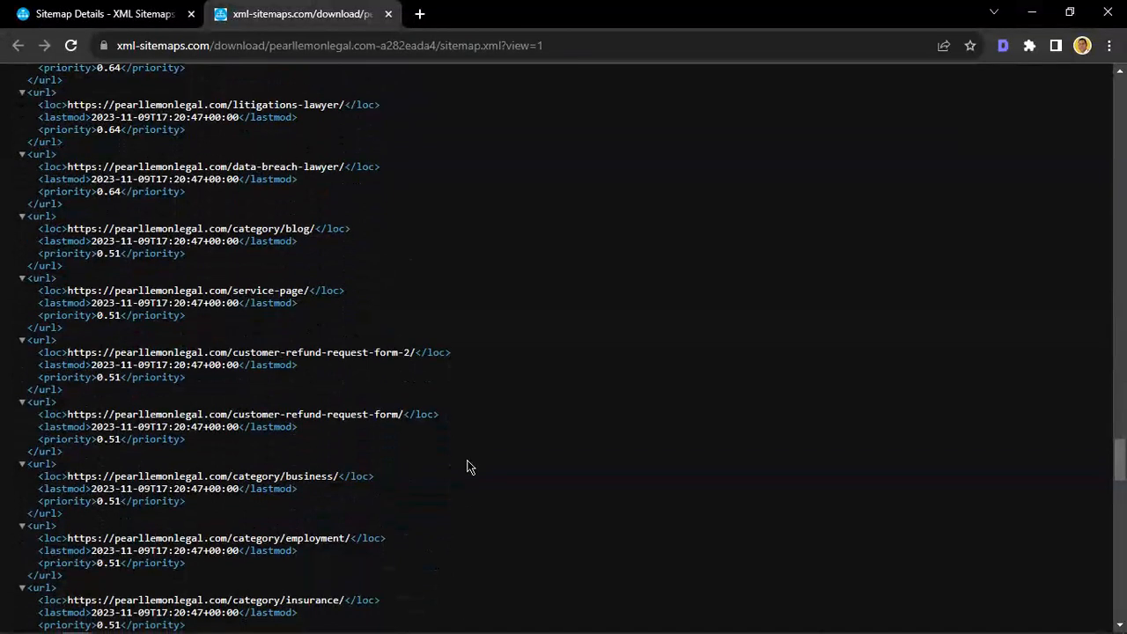
scroll(334, 185, "down", 6)
left_click(104, 13)
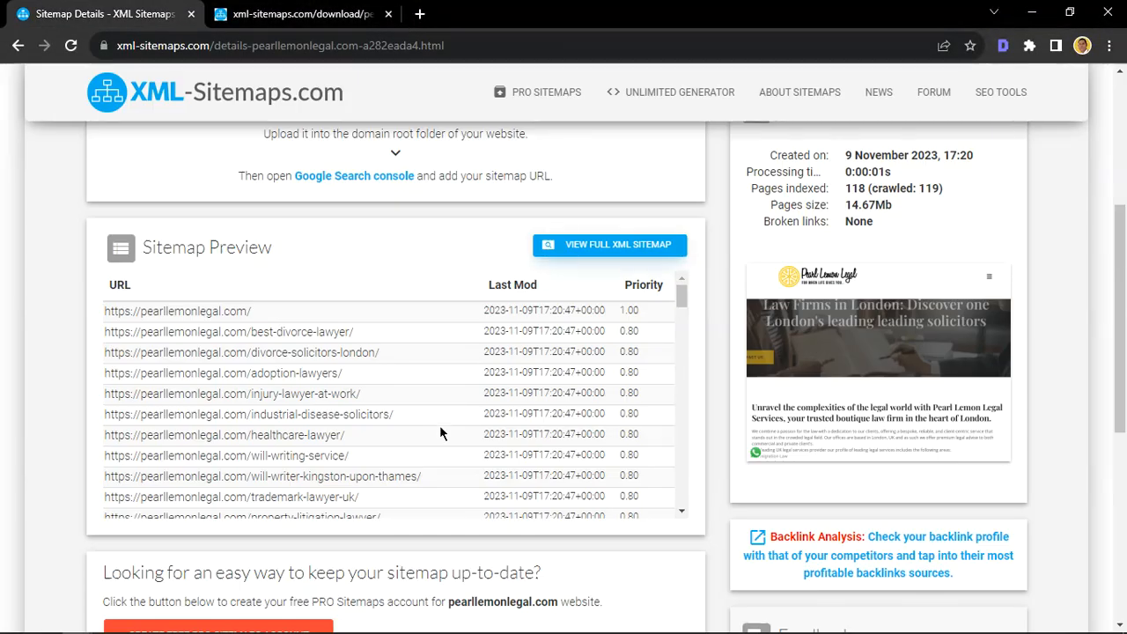
scroll(440, 426, "up", 4)
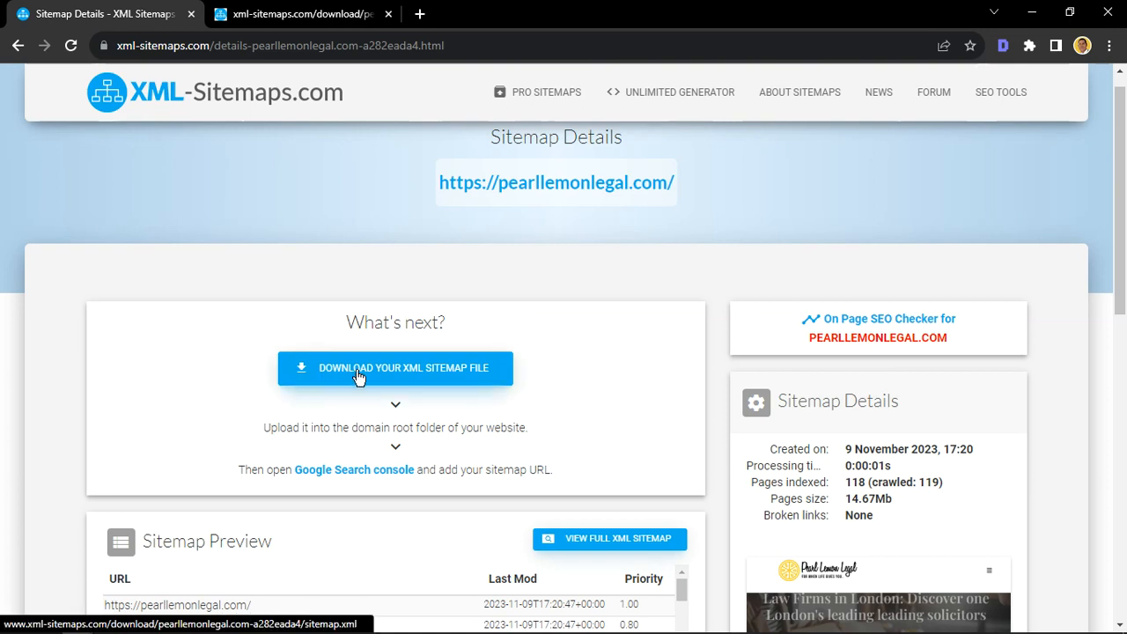
- Download the sitemap.xml file (18.0 KB) for pearllemonlegal.com
left_click(425, 377)
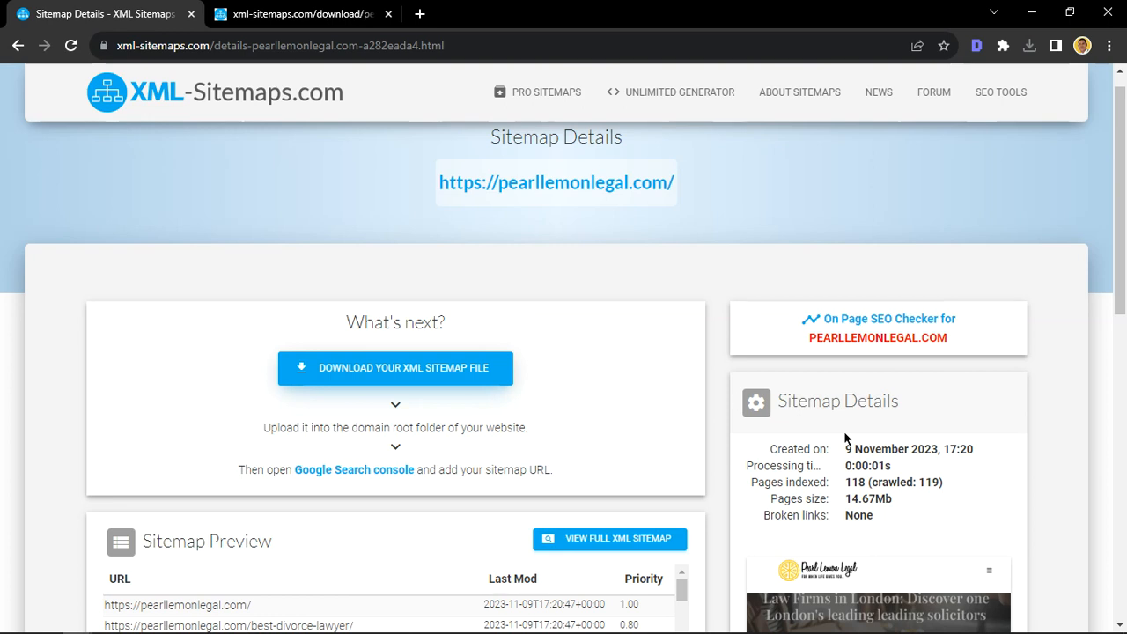
scroll(713, 484, "down", 5)
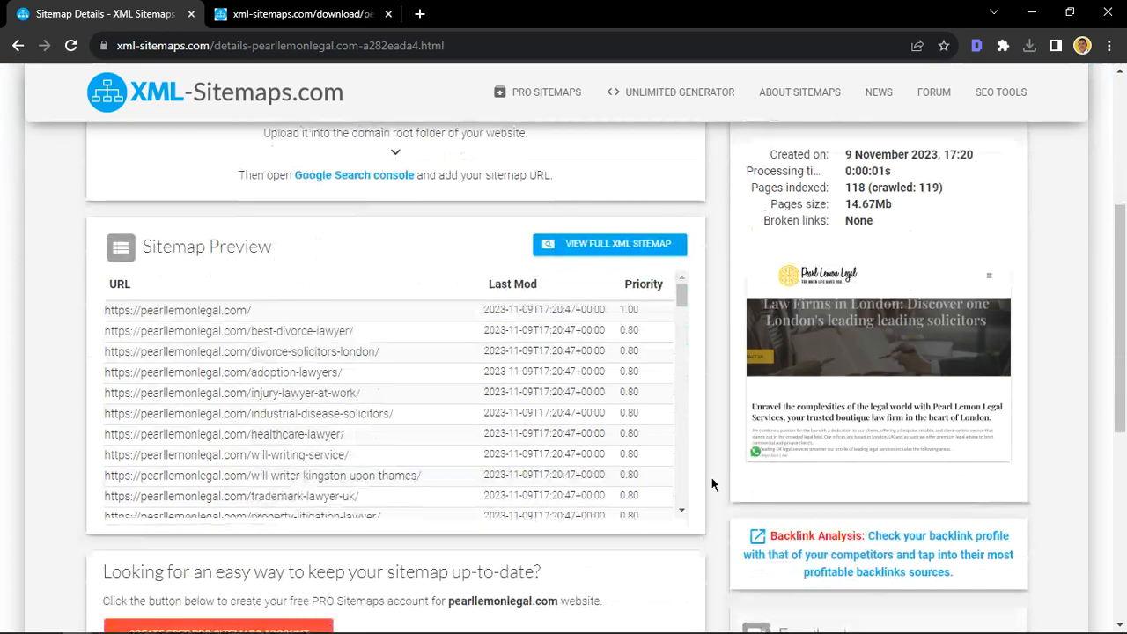
scroll(713, 484, "down", 5)
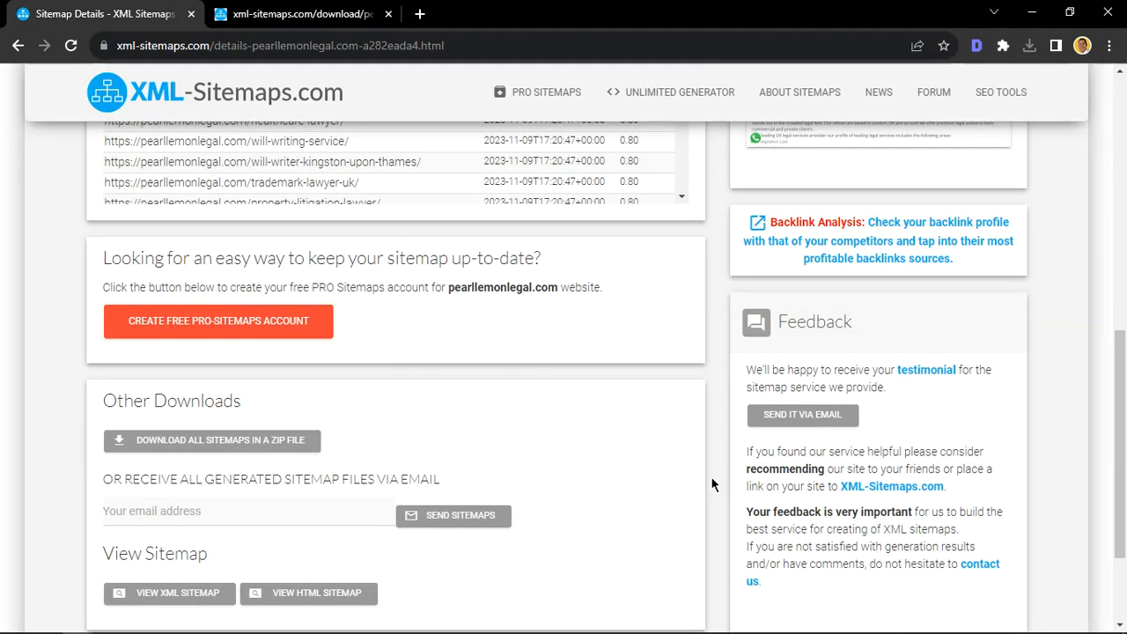
scroll(714, 483, "up", 5)
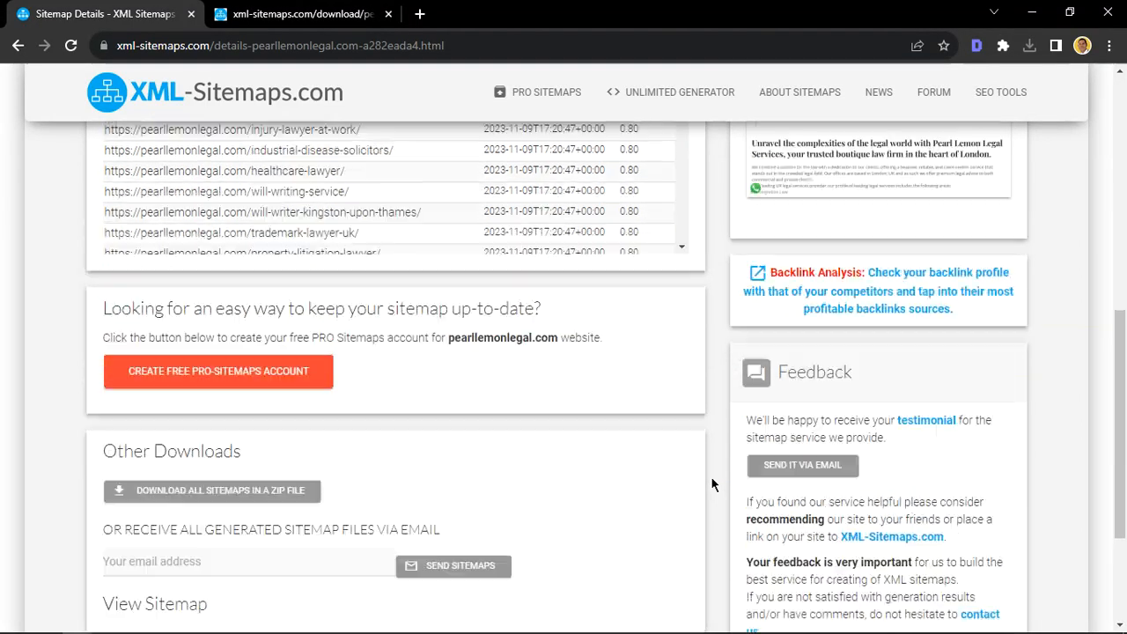
scroll(713, 483, "up", 10)
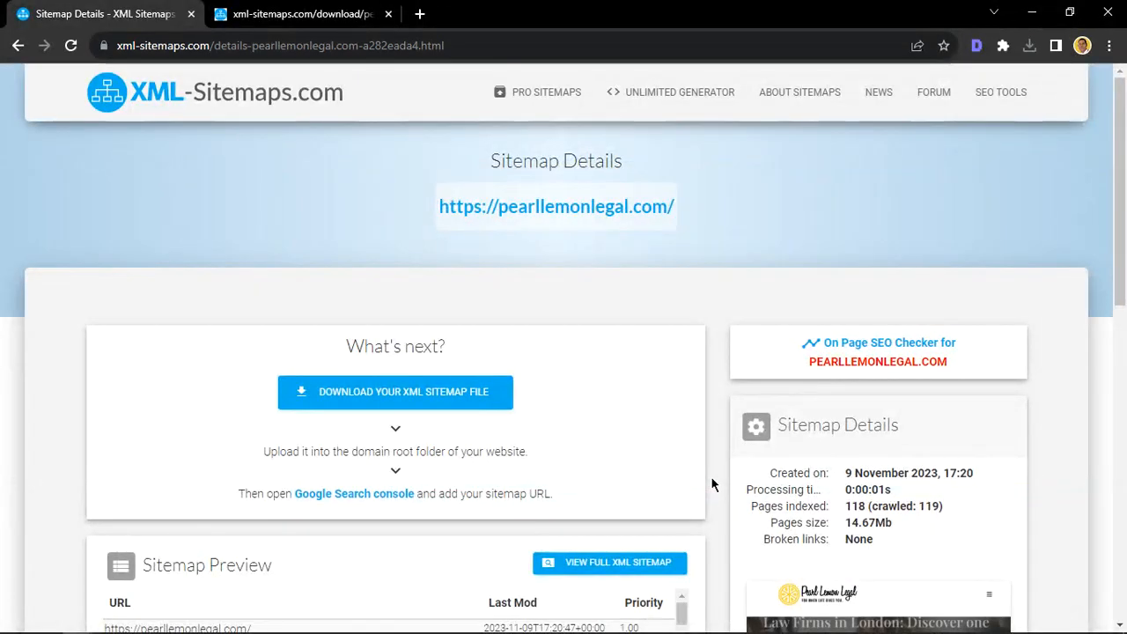